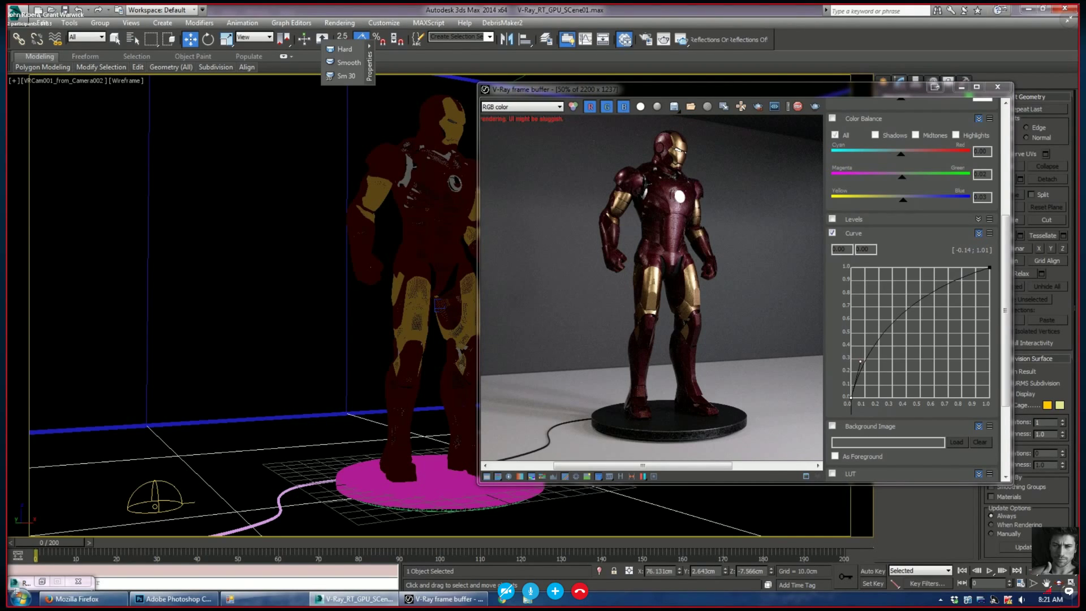
Zoom the frame buffer render to 100% and pan across it to inspect detail.
key("Escape")
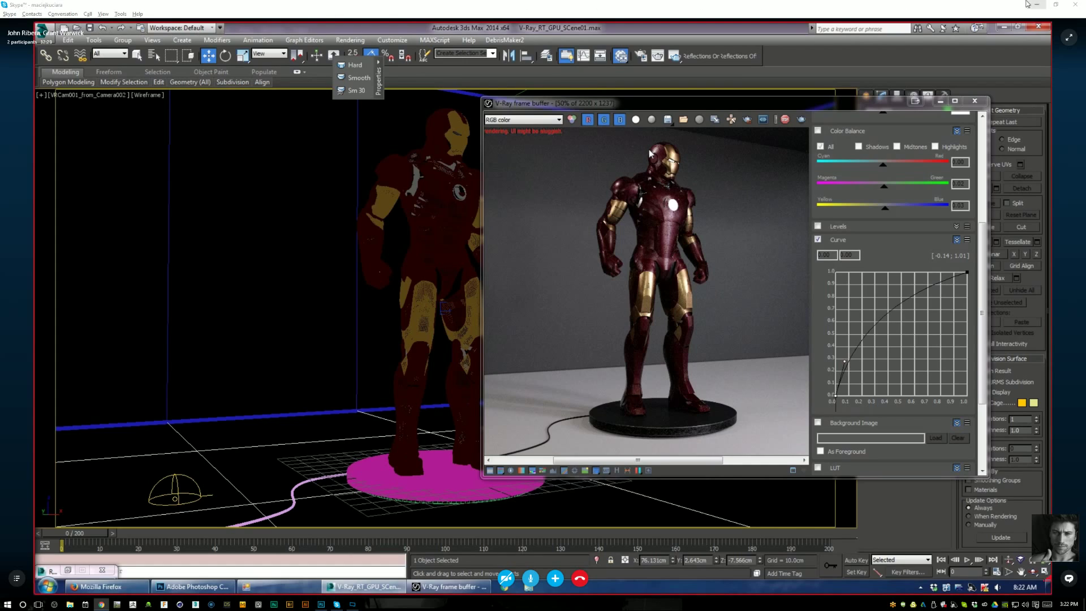
left_click(1066, 40)
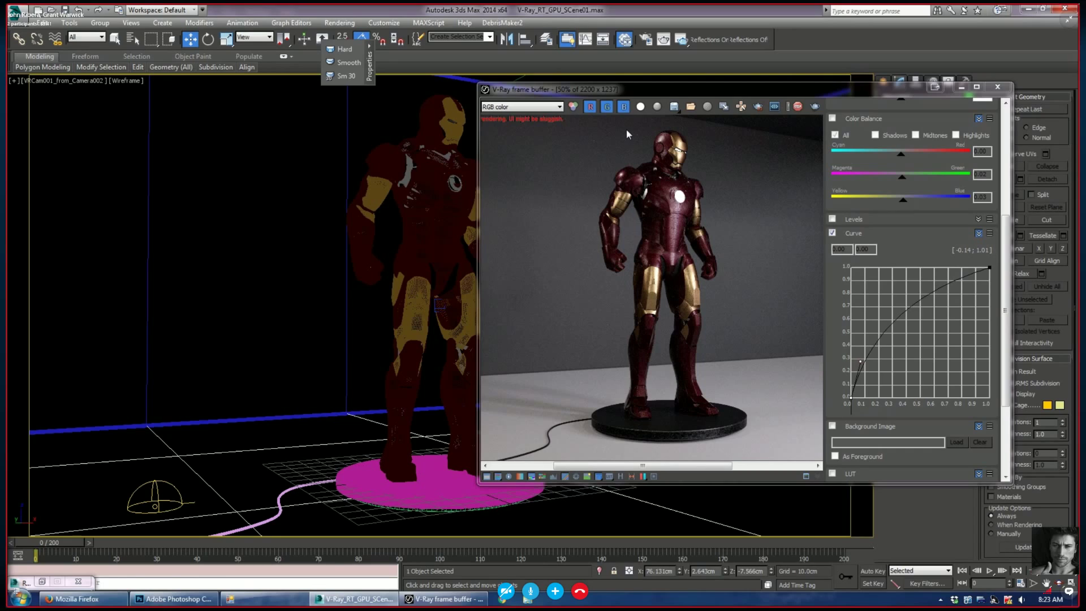
double_click(655, 131)
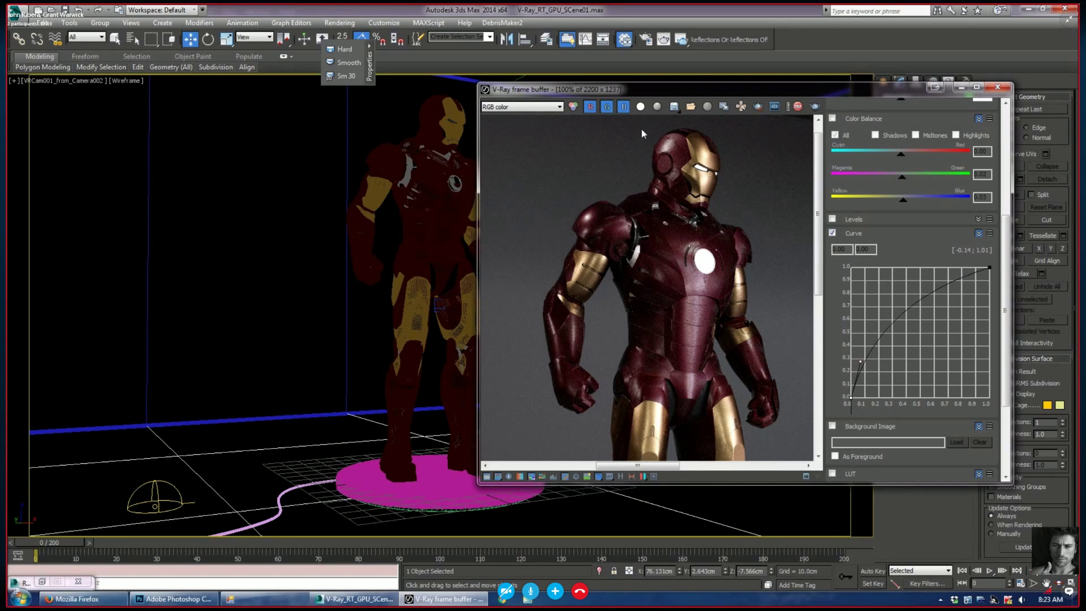
middle_click_drag(640, 128, 618, 138)
scroll(615, 140, "down", 1)
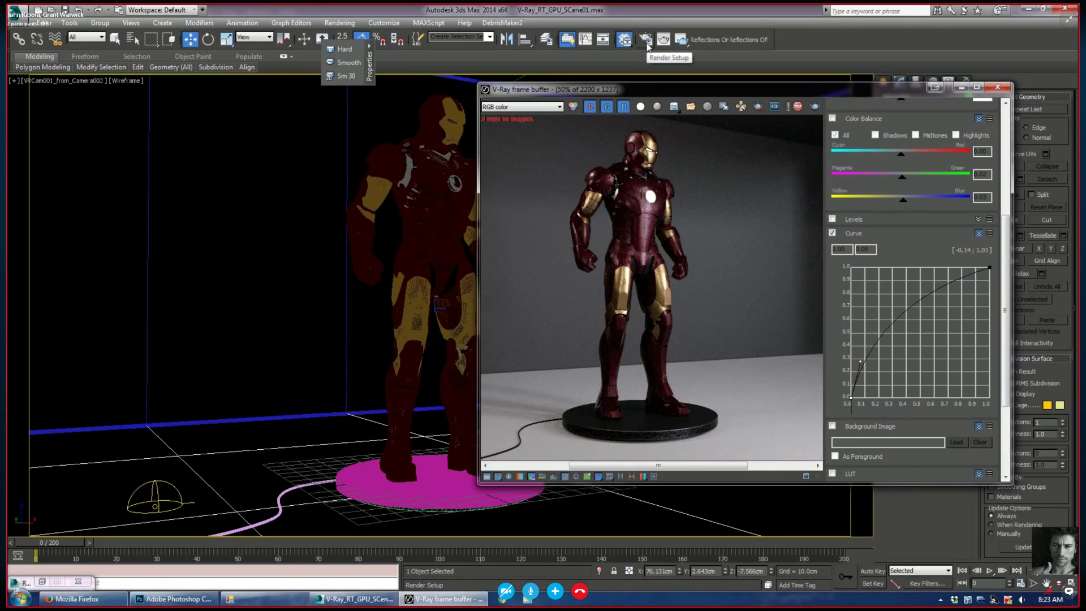
Place the Render Setup window at the left, showing the production V-Ray Adv renderer.
left_click(647, 44)
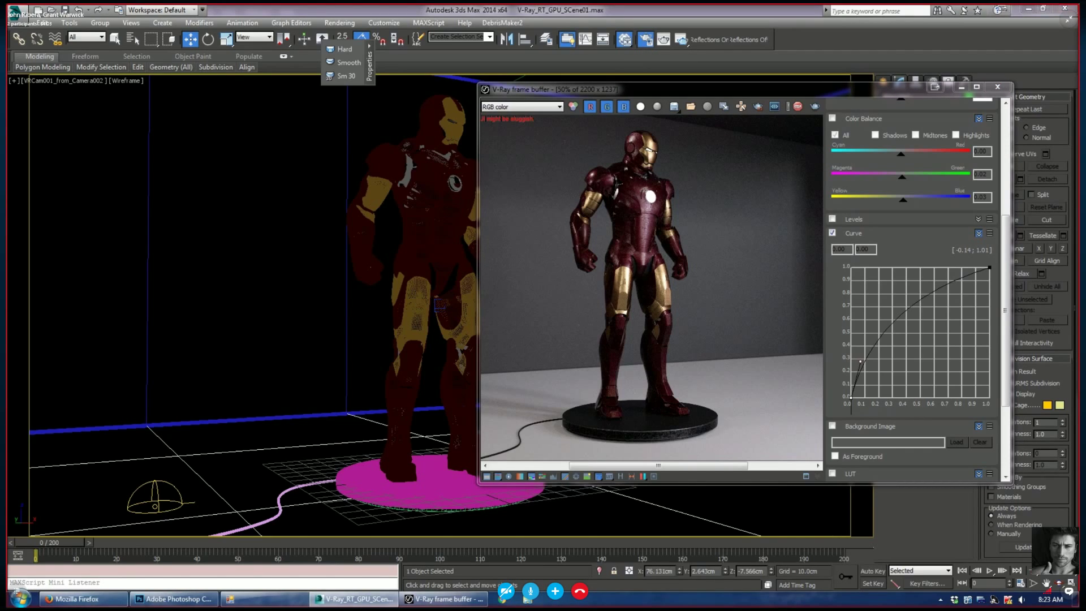
left_click_drag(962, 69, 142, 69)
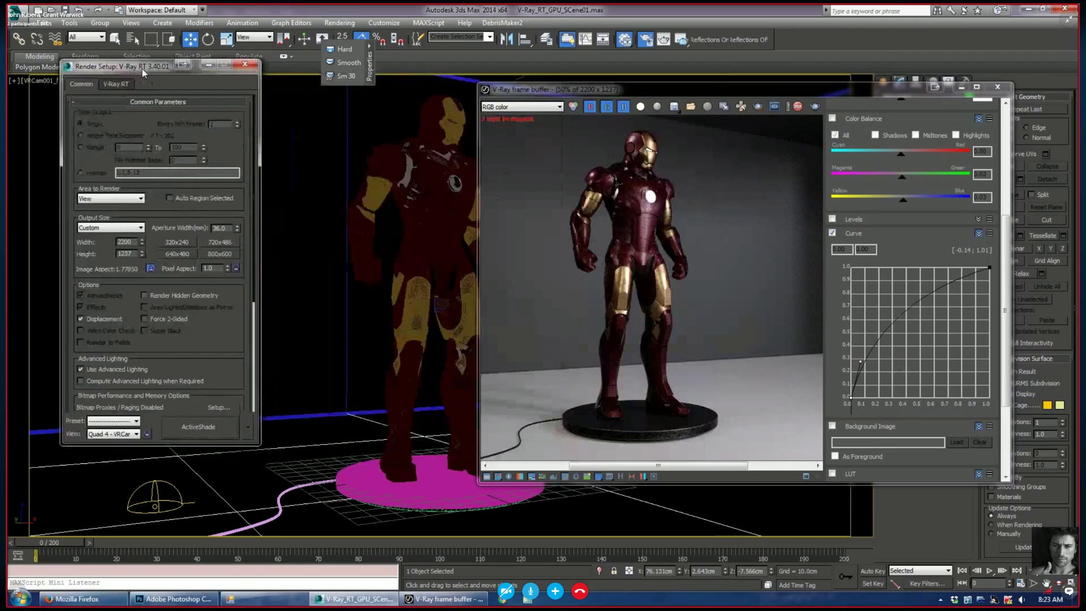
left_click(247, 427)
left_click(271, 446)
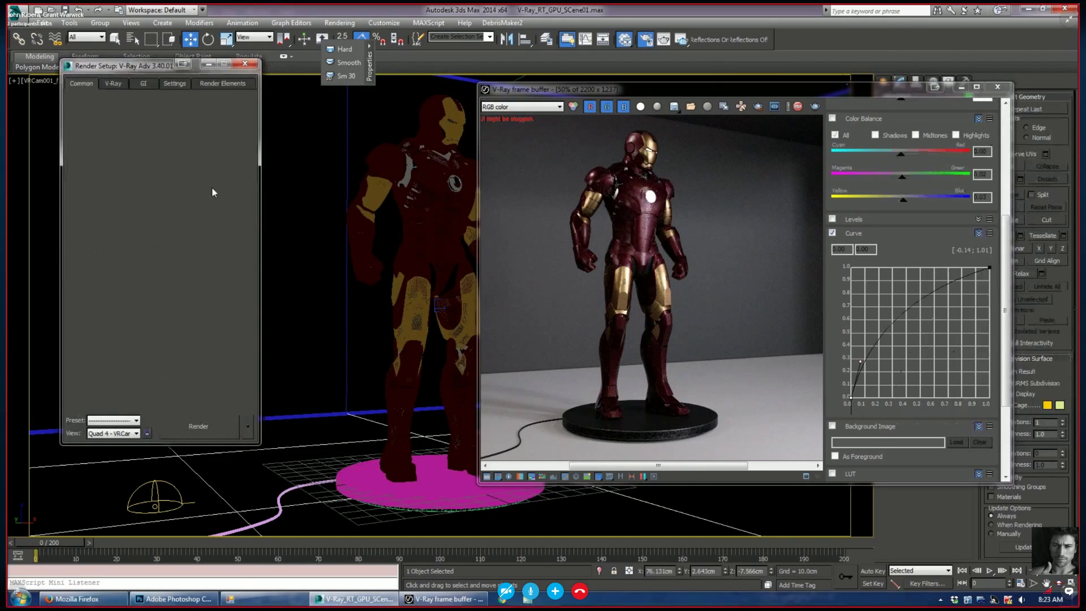
Browse the V-Ray tab's frame buffer, Global DMC, About V-Ray and authorization rollouts.
left_click(112, 83)
left_click(135, 263)
left_click(135, 135)
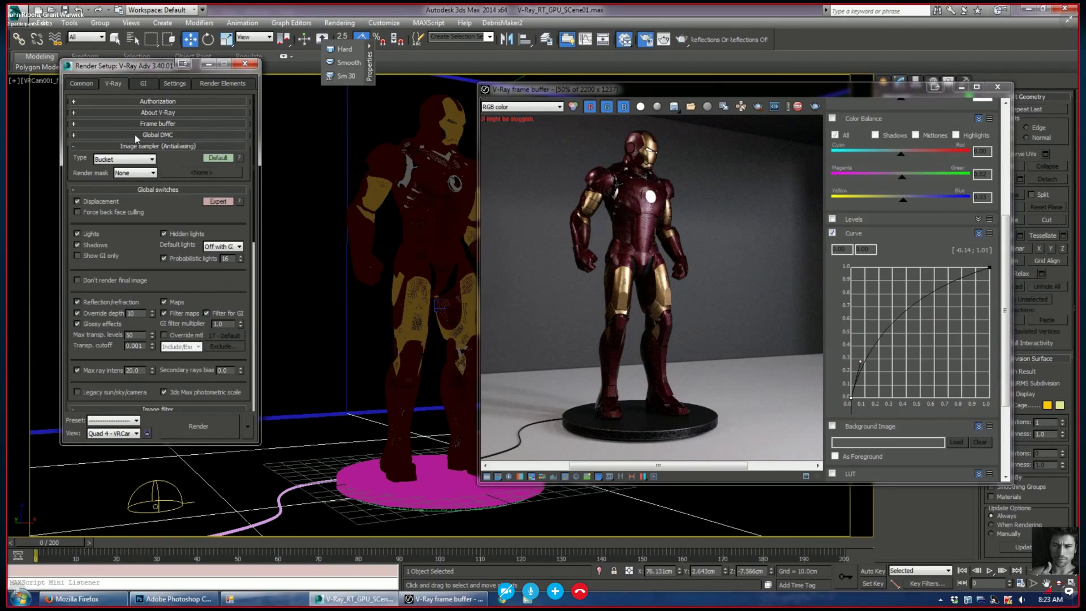
left_click(134, 134)
left_click(137, 123)
left_click(138, 111)
left_click(138, 102)
scroll(156, 277, "down", 3)
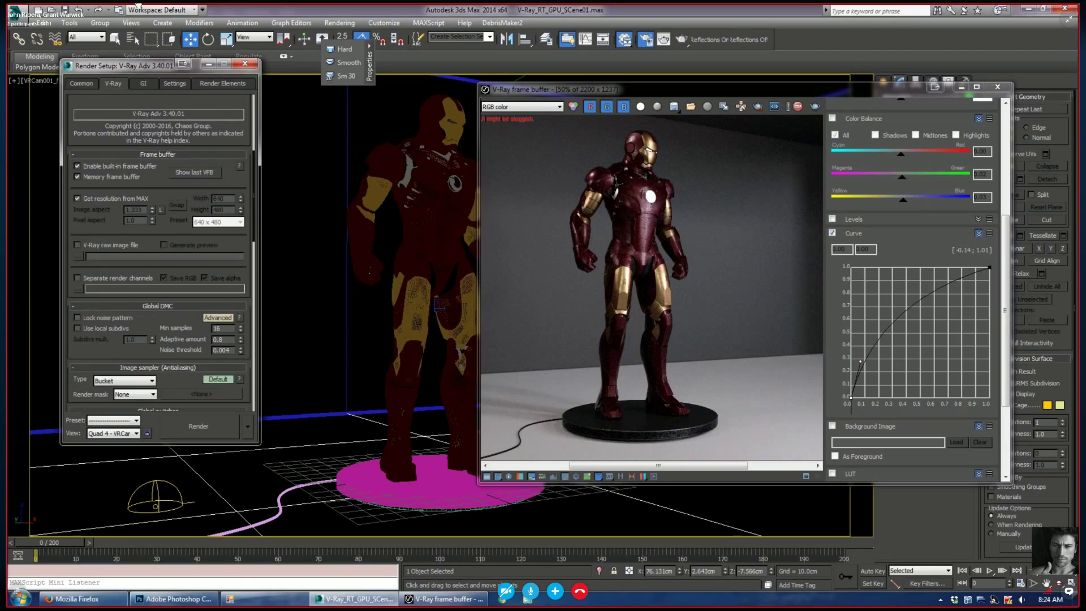
left_click(135, 367)
Review the GI tab with its light cache settings expanded.
left_click(143, 83)
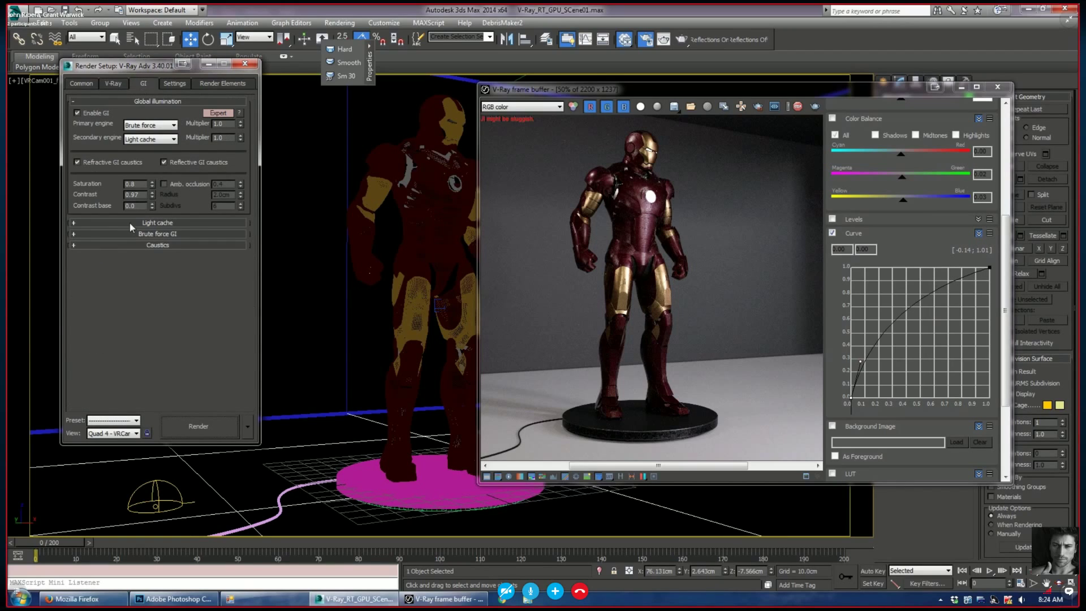
left_click(126, 223)
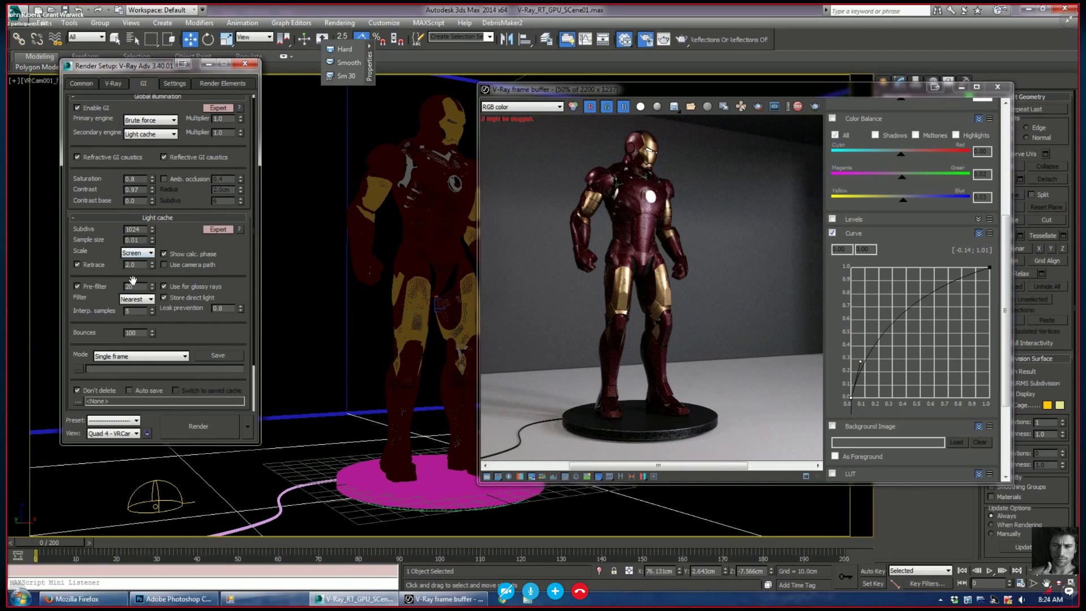
left_click_drag(91, 322, 94, 251)
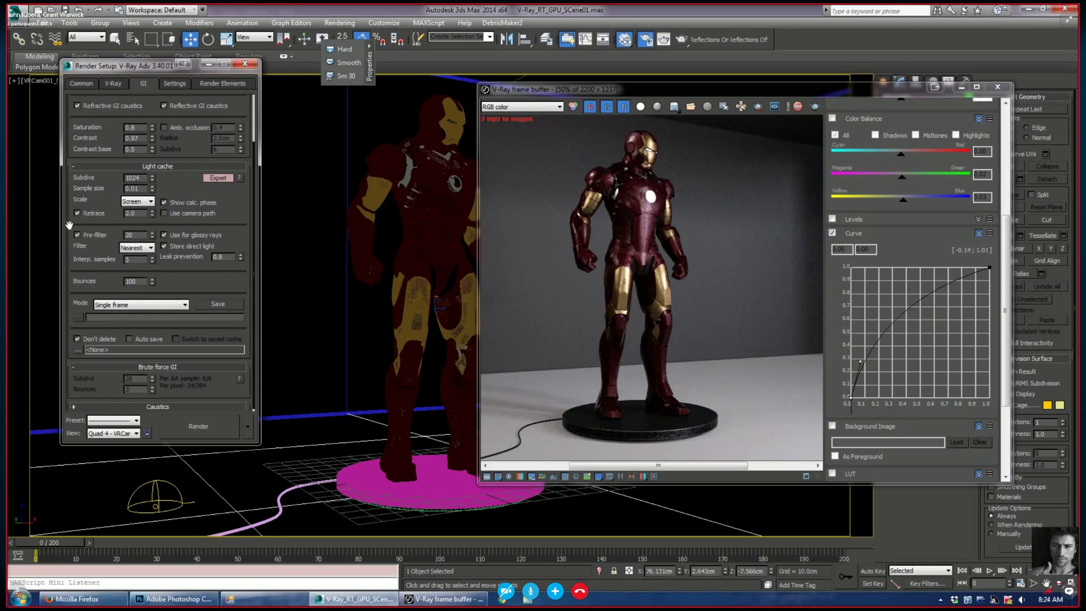
Check the Settings page, go back to the V-Ray tab, and shift the frame buffer left.
left_click(176, 86)
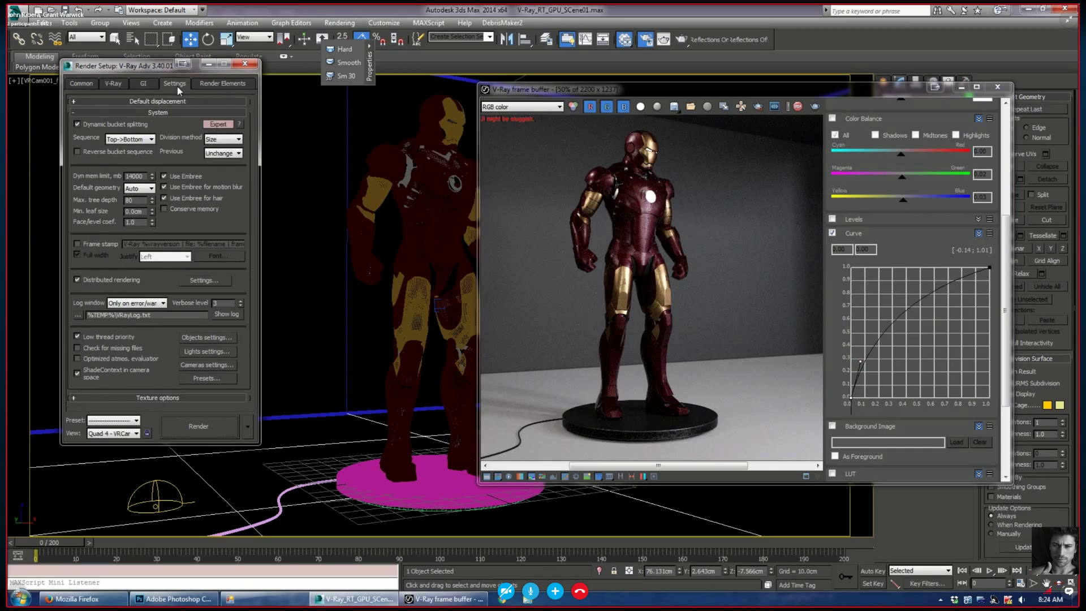
left_click_drag(121, 75, 113, 84)
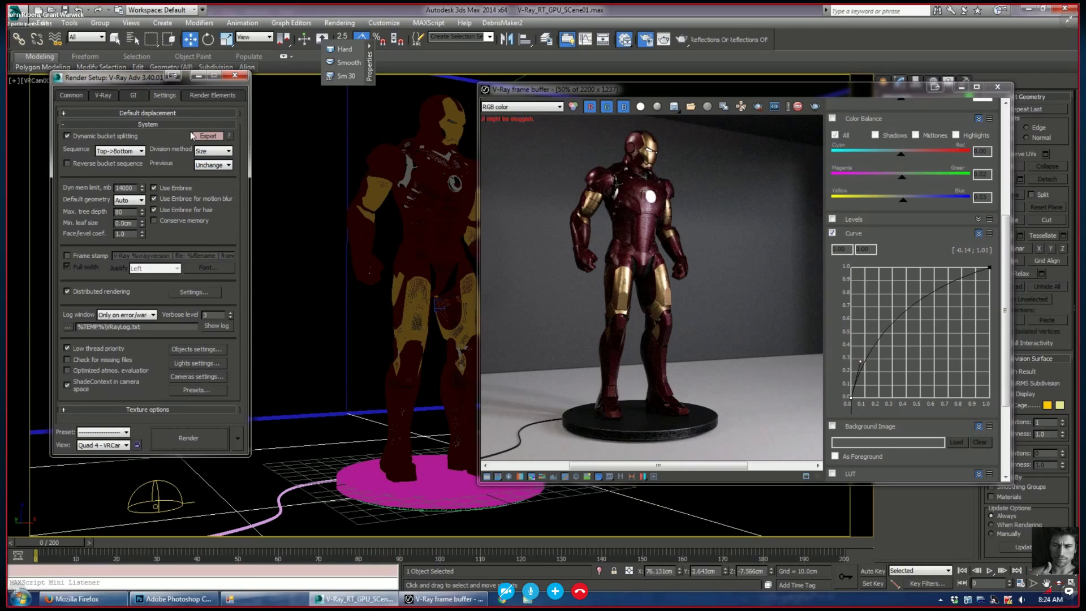
left_click(108, 96)
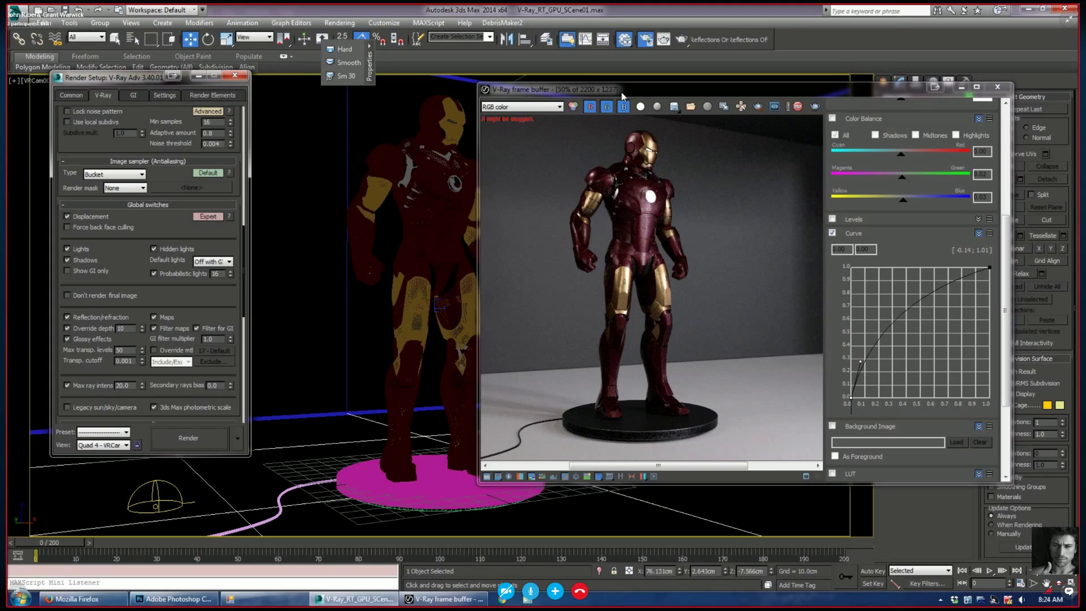
left_click_drag(625, 93, 579, 86)
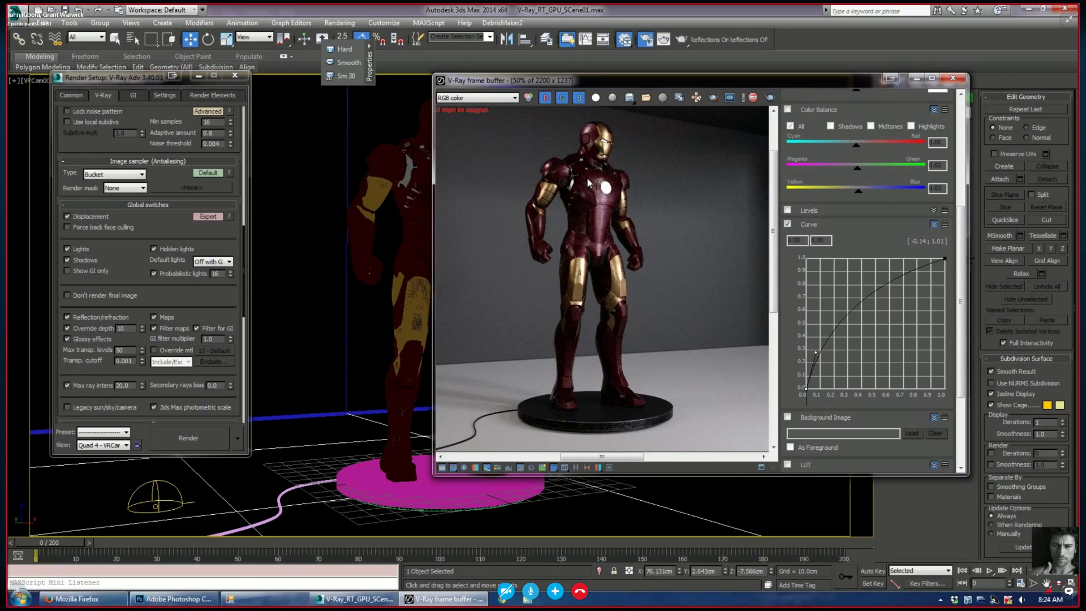
Zoom the Iron Man render to 100% and pan to the helmet and chest.
scroll(588, 184, "up", 1)
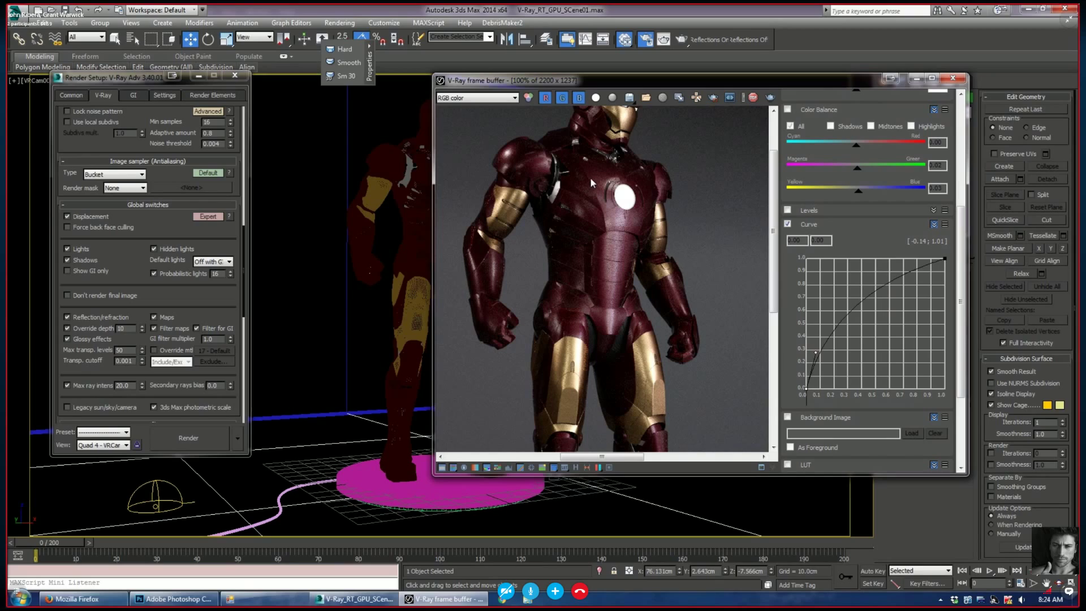
middle_click_drag(598, 177, 599, 212)
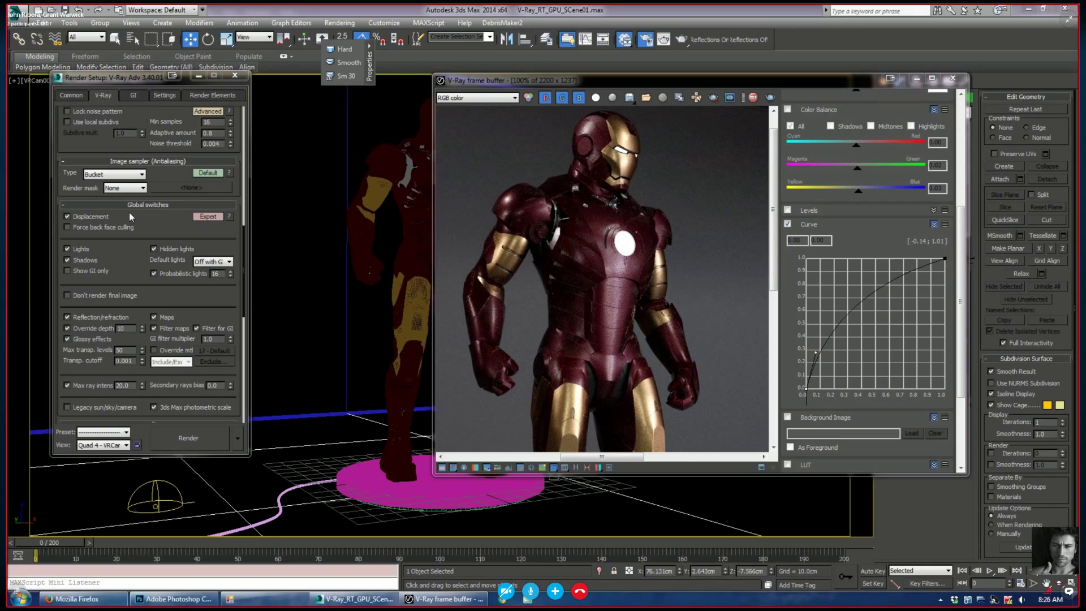
Uncheck the Curve and Hue/Saturation corrections in the frame buffer's colour corrections.
left_click(788, 225)
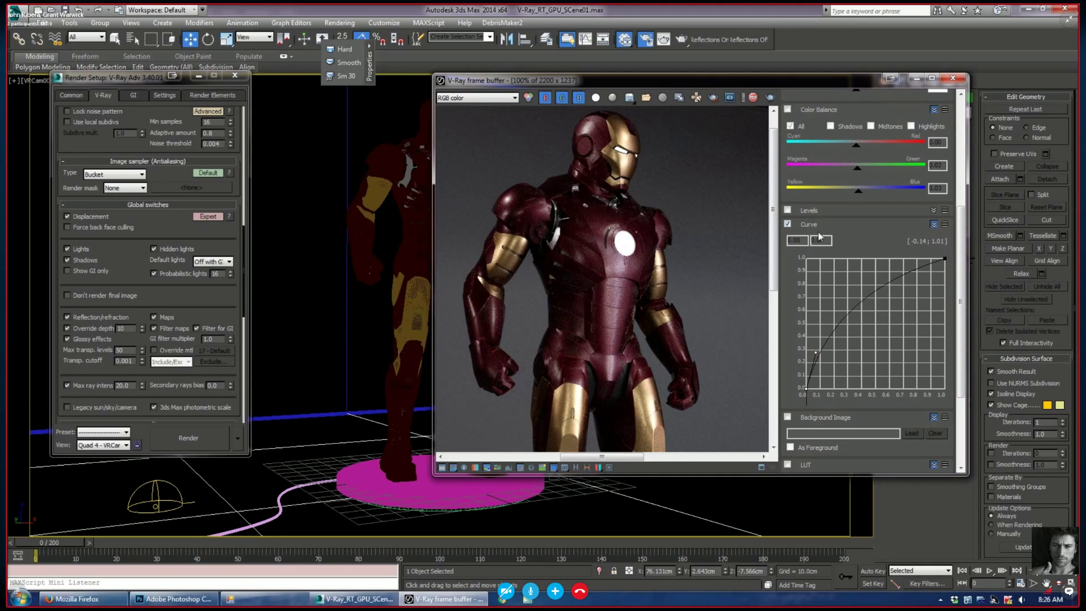
left_click(788, 225)
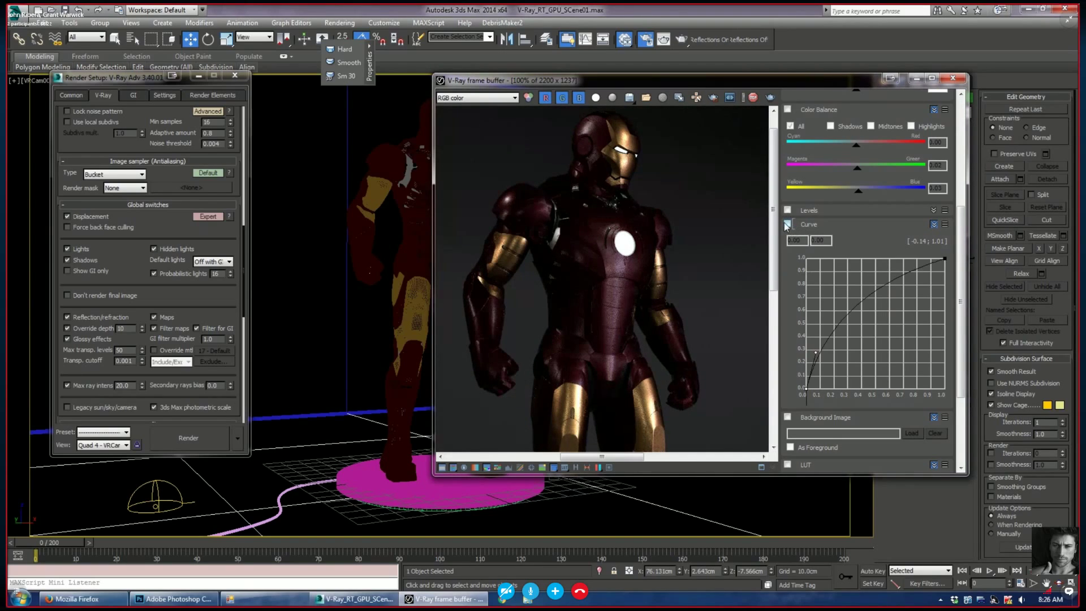
scroll(956, 249, "up", 5)
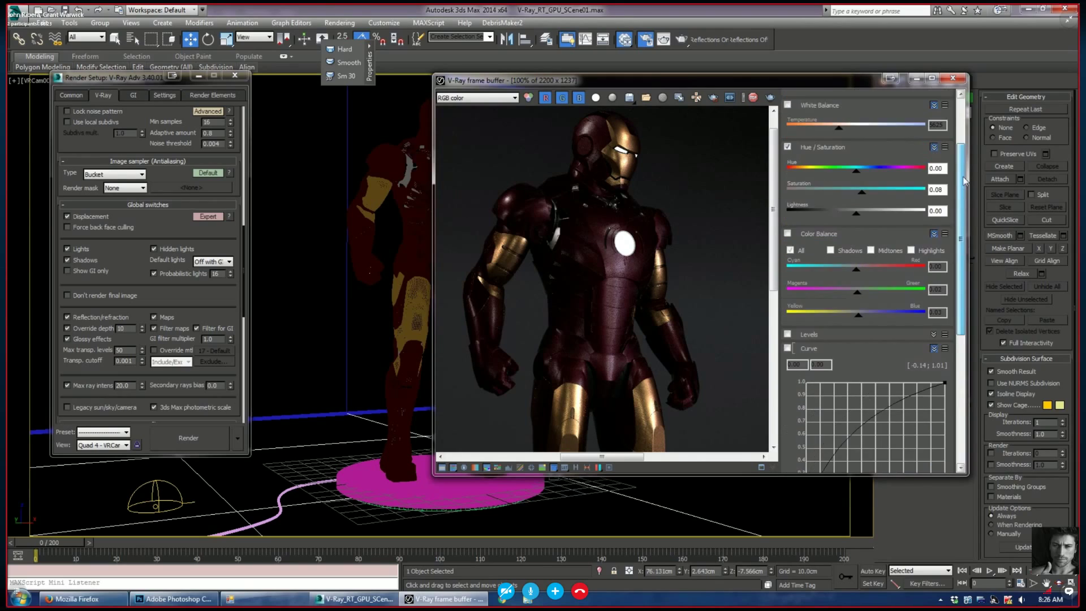
left_click(787, 174)
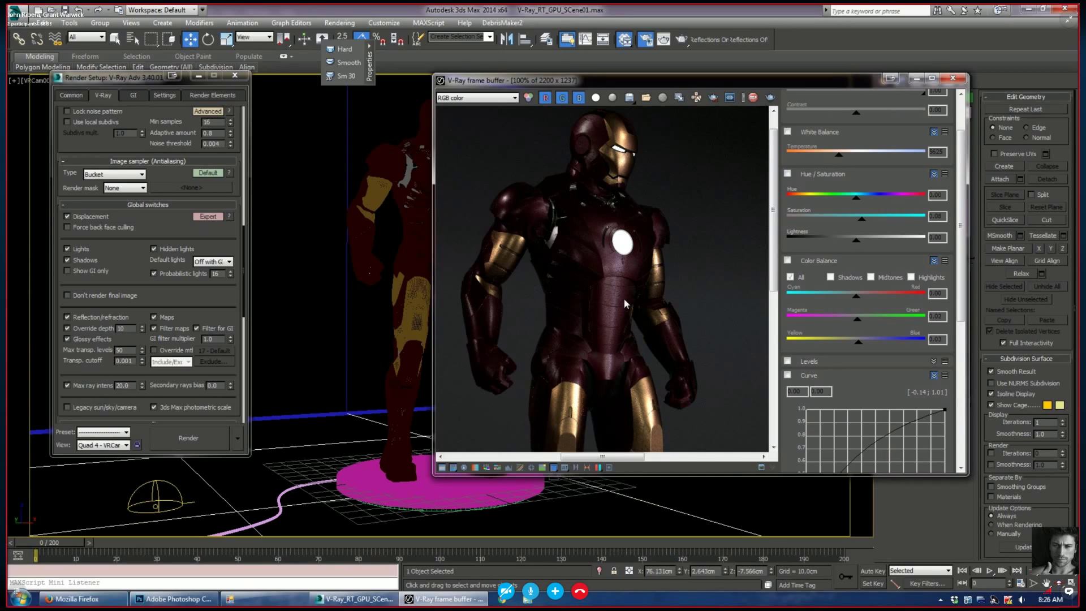
scroll(554, 226, "down", 1)
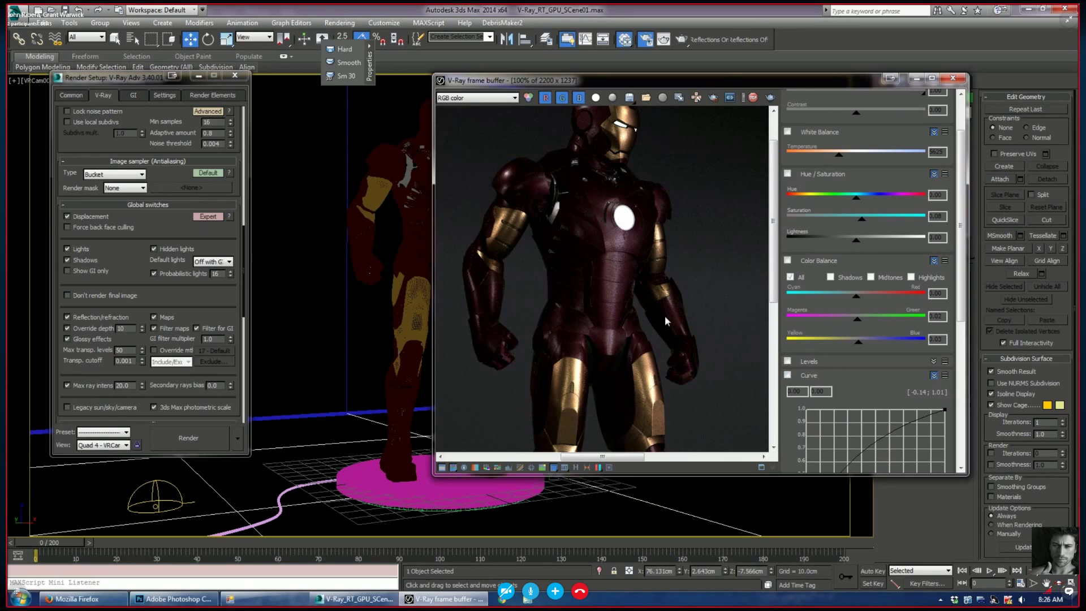
Re-enable the Curve correction and zoom in and out to check the brighter render.
left_click(788, 376)
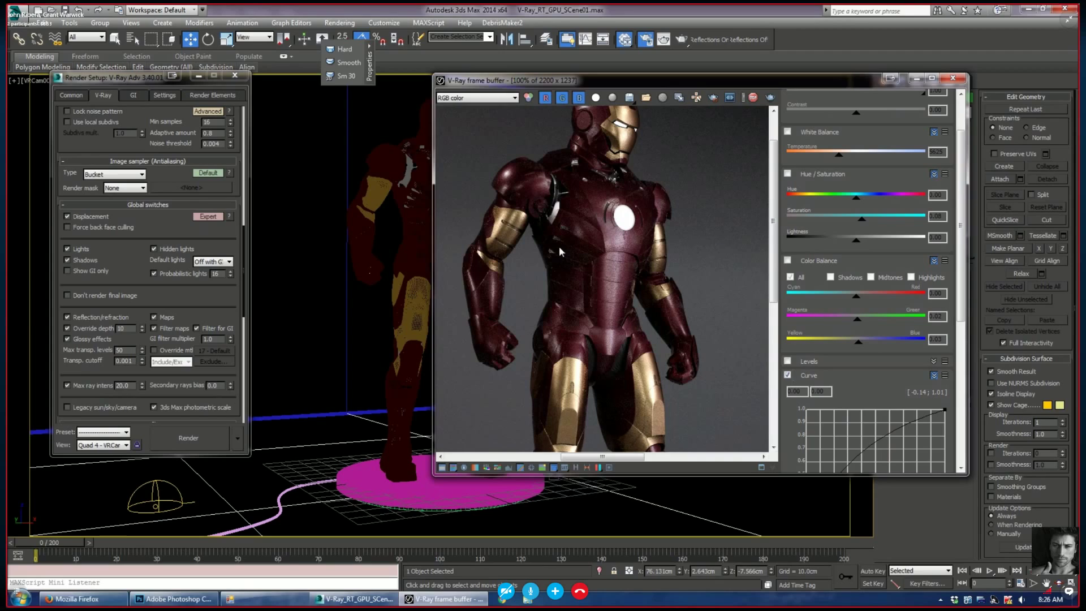
scroll(559, 246, "up", 1)
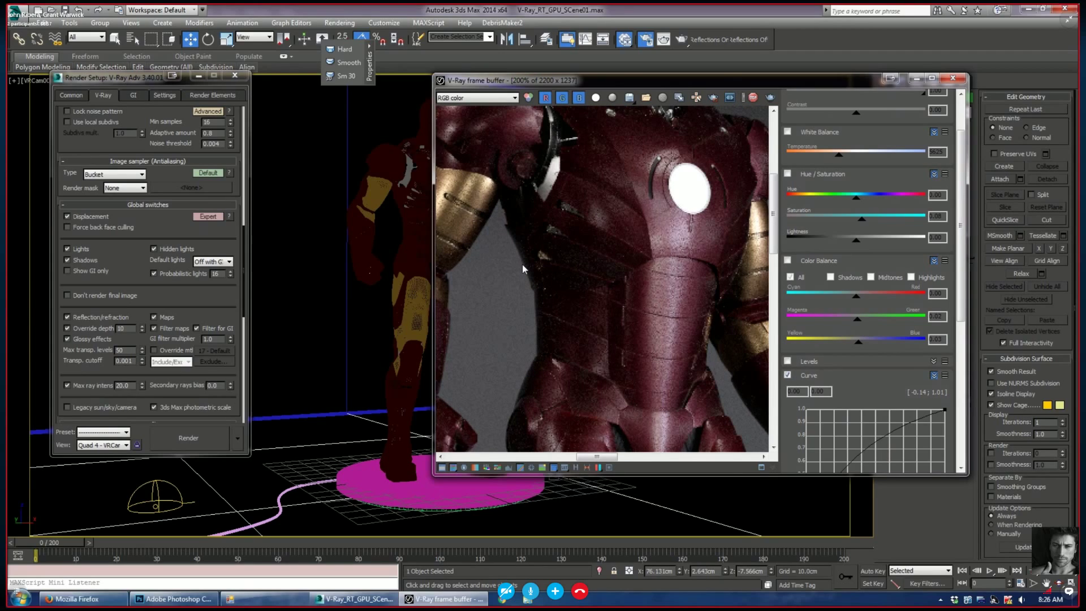
scroll(522, 264, "down", 2)
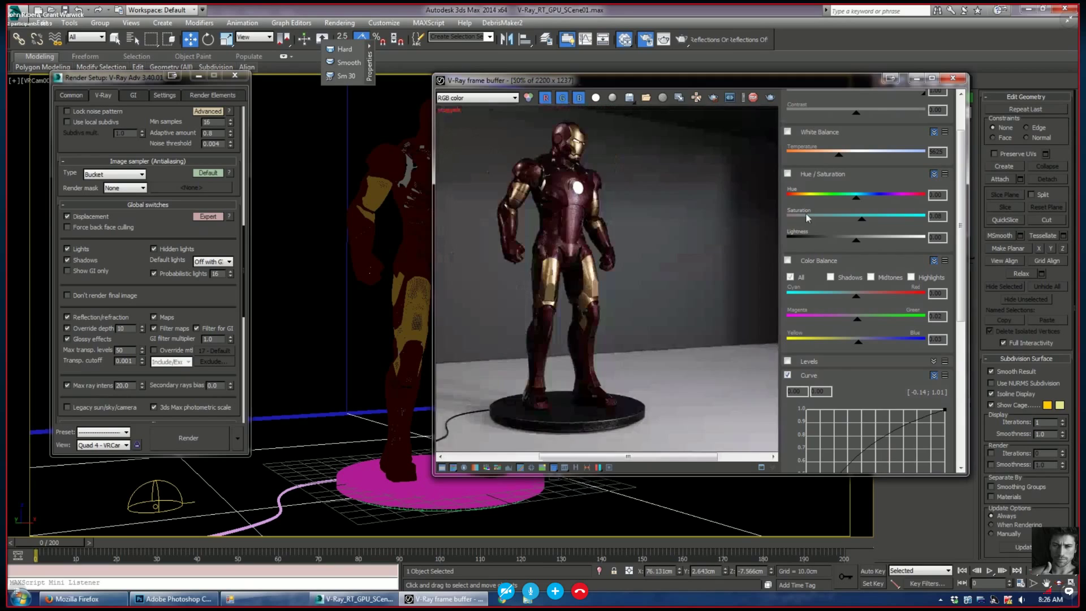
Enable Hue/Saturation, zoom the render to 100%, and maximize the IronMan_GW_002.jpg photo.
left_click(787, 174)
scroll(557, 165, "up", 1)
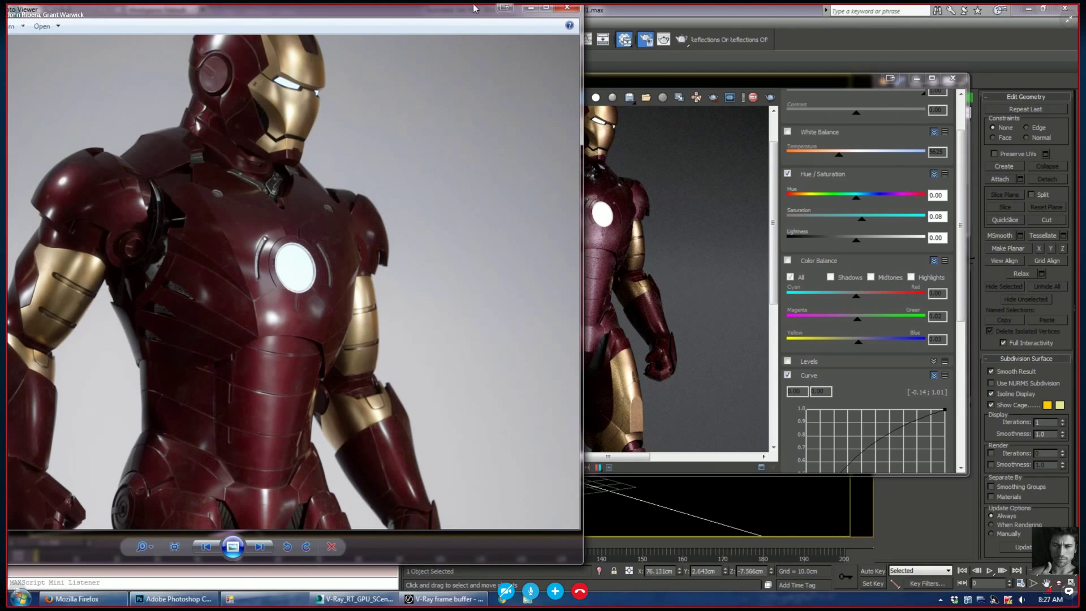
double_click(474, 8)
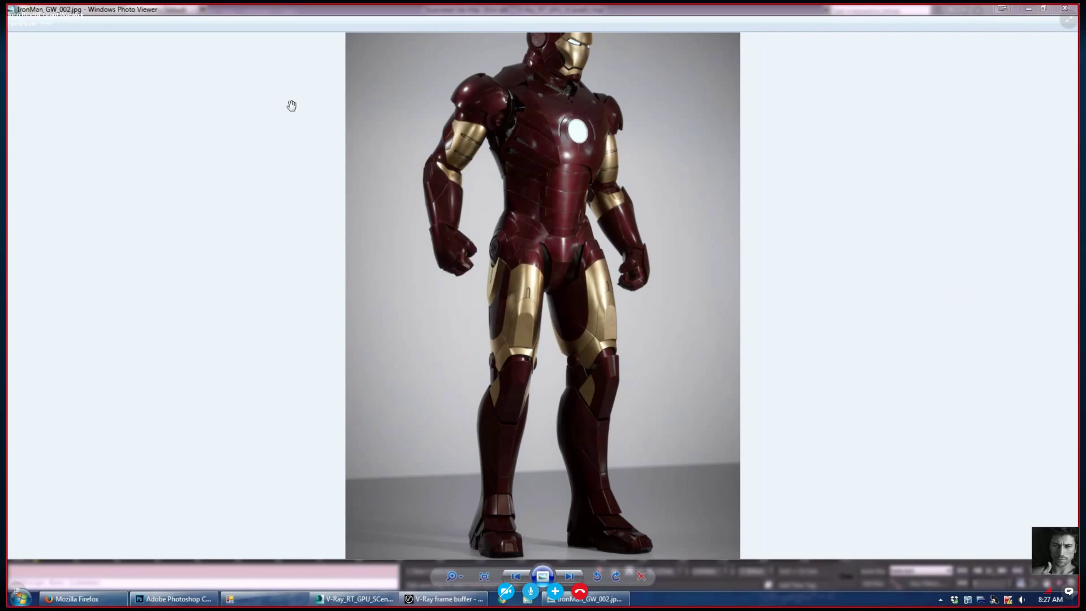
Restore the maximized IronMan_GW_002.jpg Photo Viewer window to a smaller size.
double_click(468, 16)
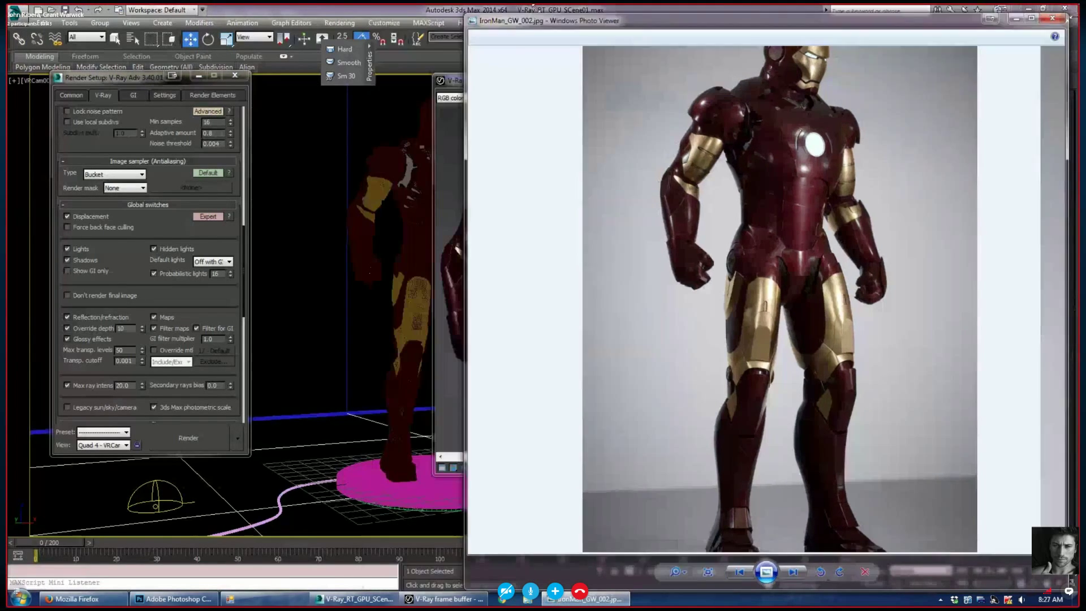
Shrink the photo window, zoom it toward the helmet, then raise the frame buffer shifted left.
left_click_drag(467, 16, 643, 6)
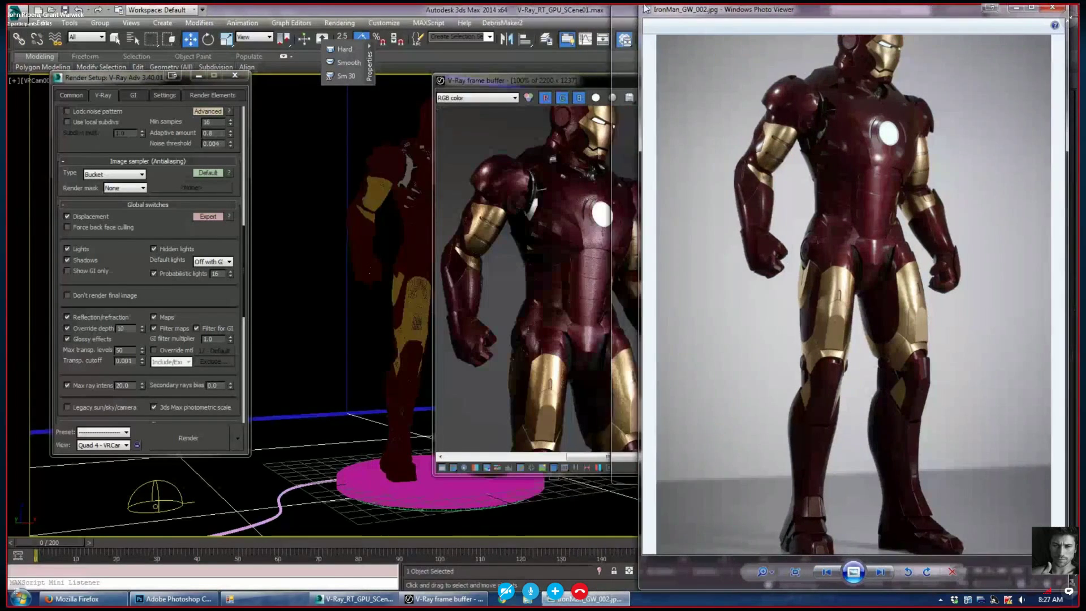
scroll(906, 113, "up", 4)
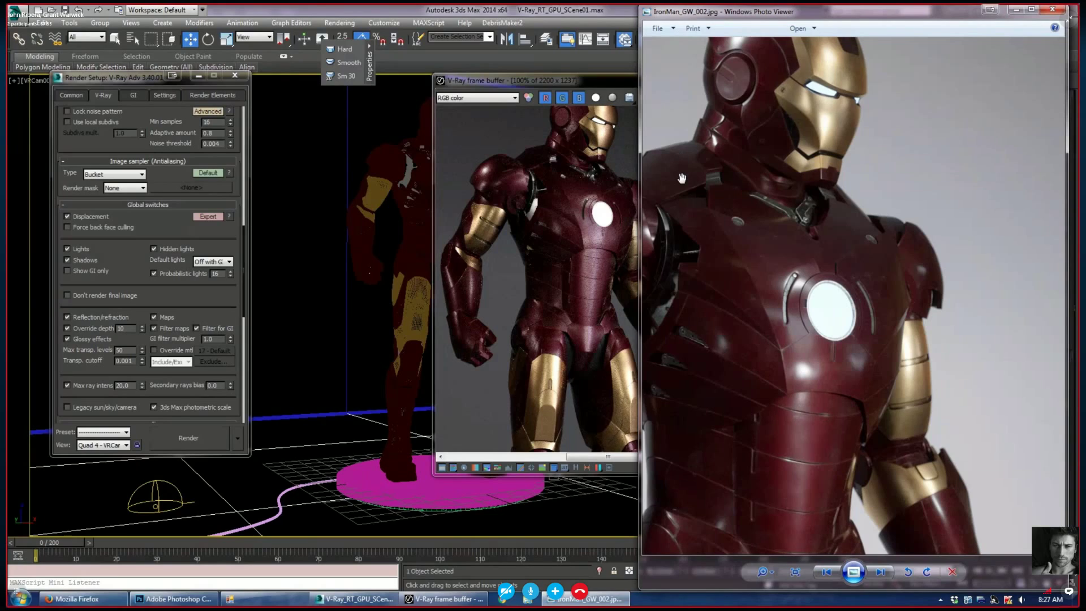
left_click_drag(826, 218, 865, 267)
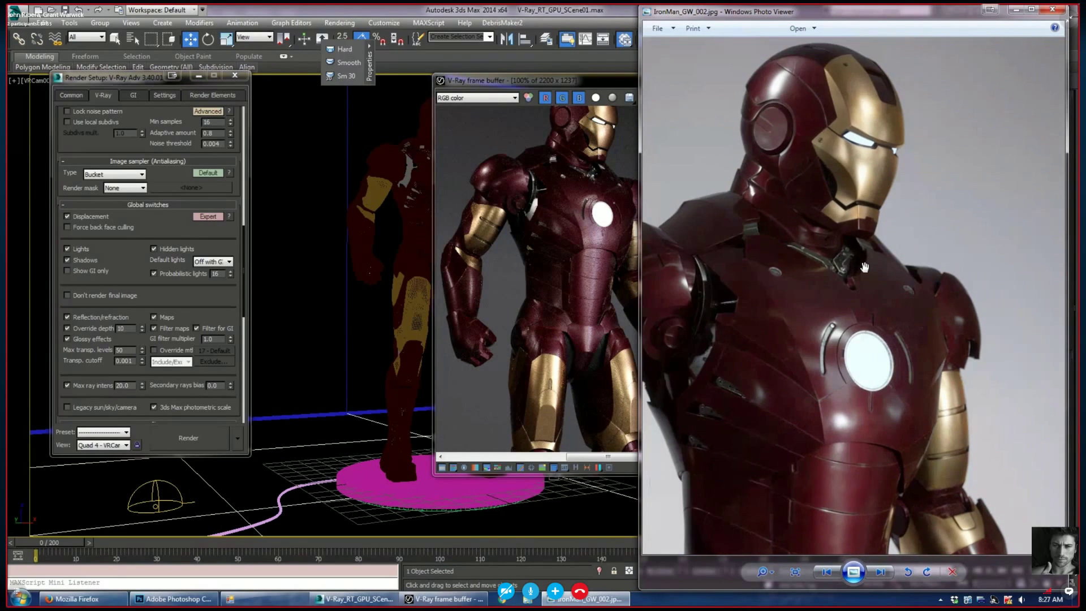
scroll(865, 267, "down", 2)
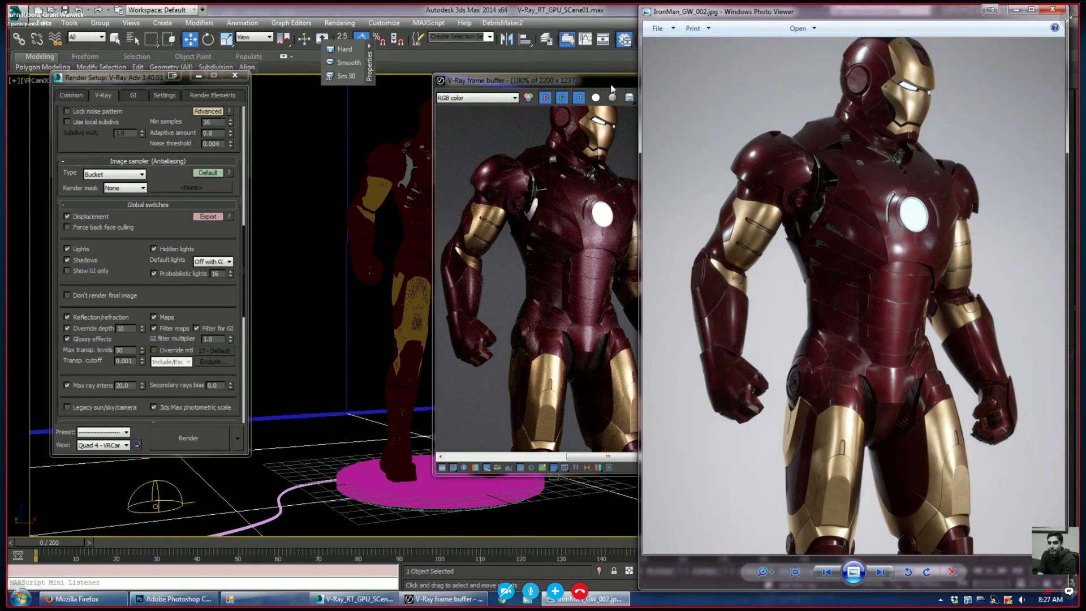
left_click_drag(611, 87, 578, 90)
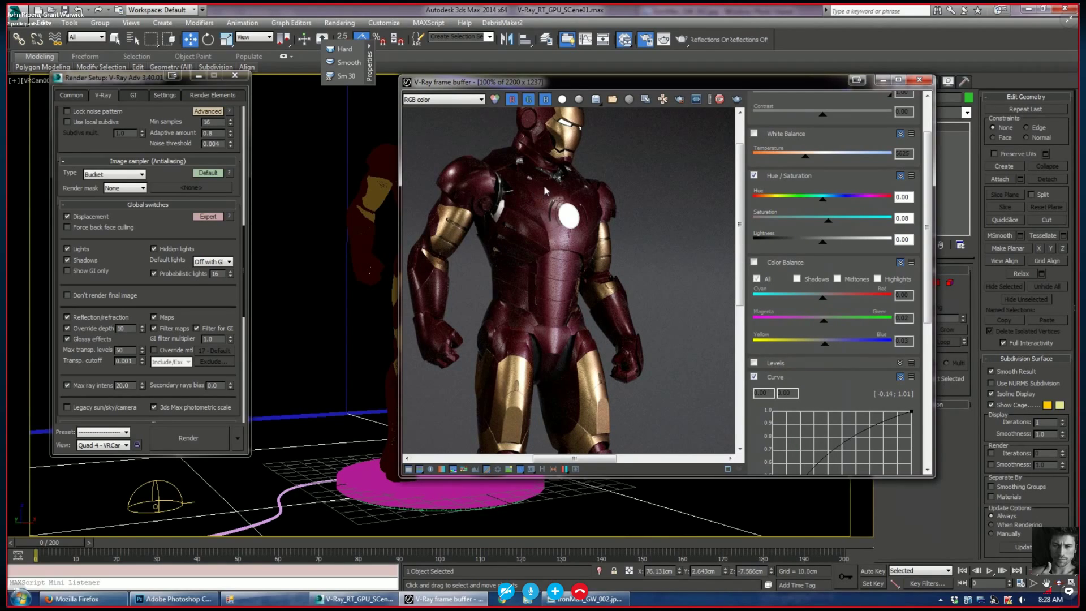
middle_click_drag(544, 185, 544, 196)
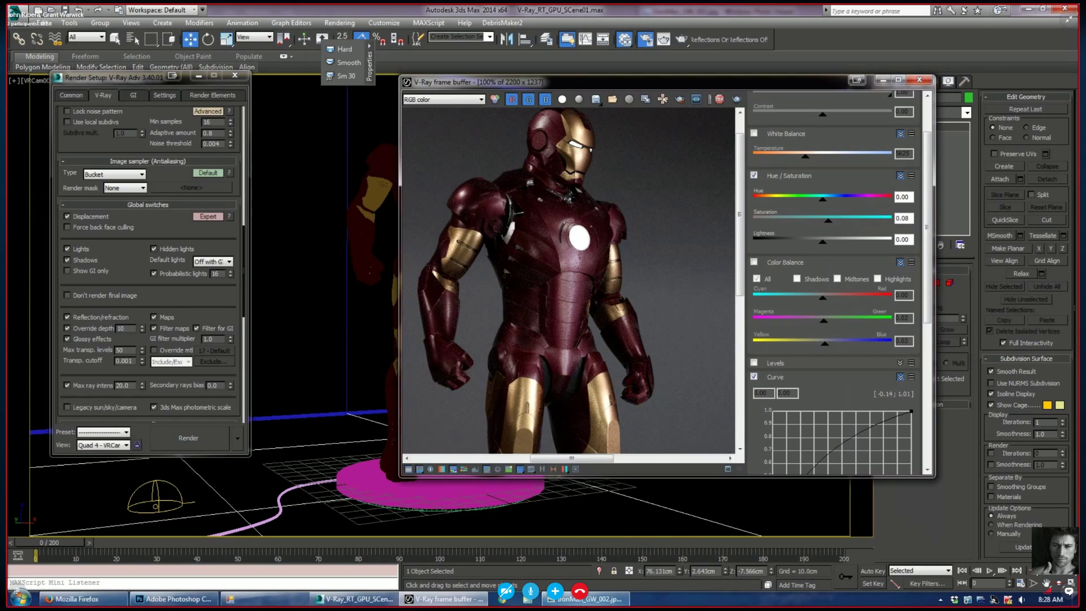
left_click(573, 602)
scroll(779, 219, "up", 4)
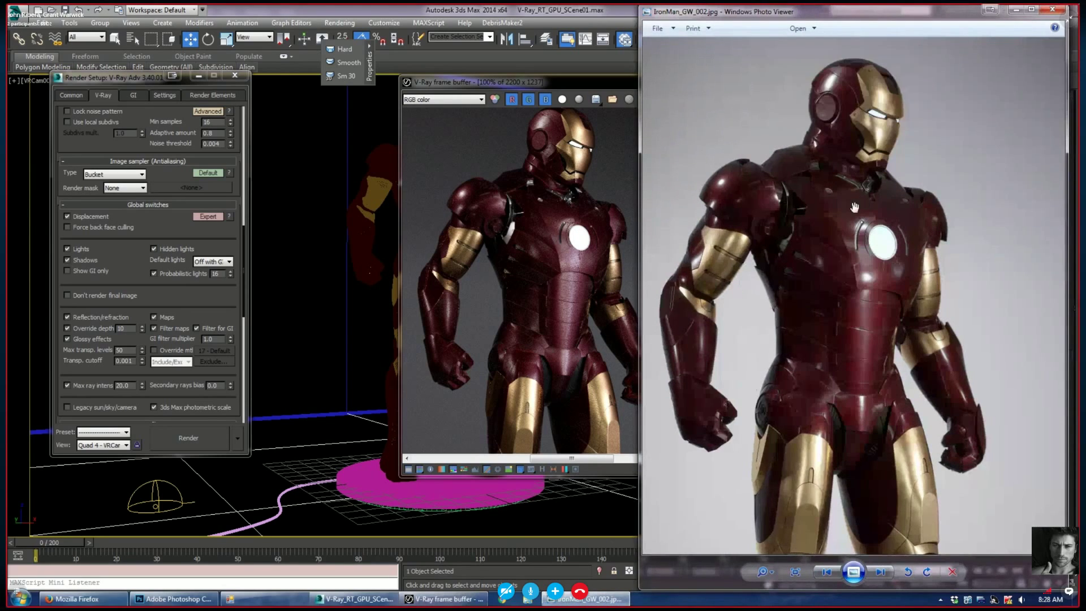
scroll(779, 219, "down", 4)
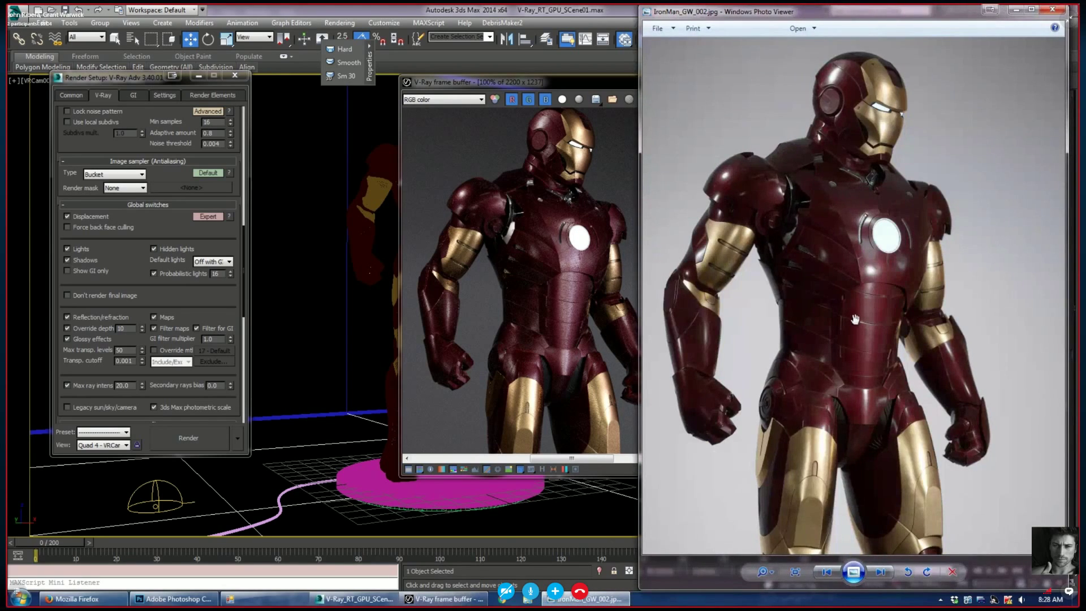
Move the frame buffer left and show the reference photo beside it at right.
left_click(572, 189)
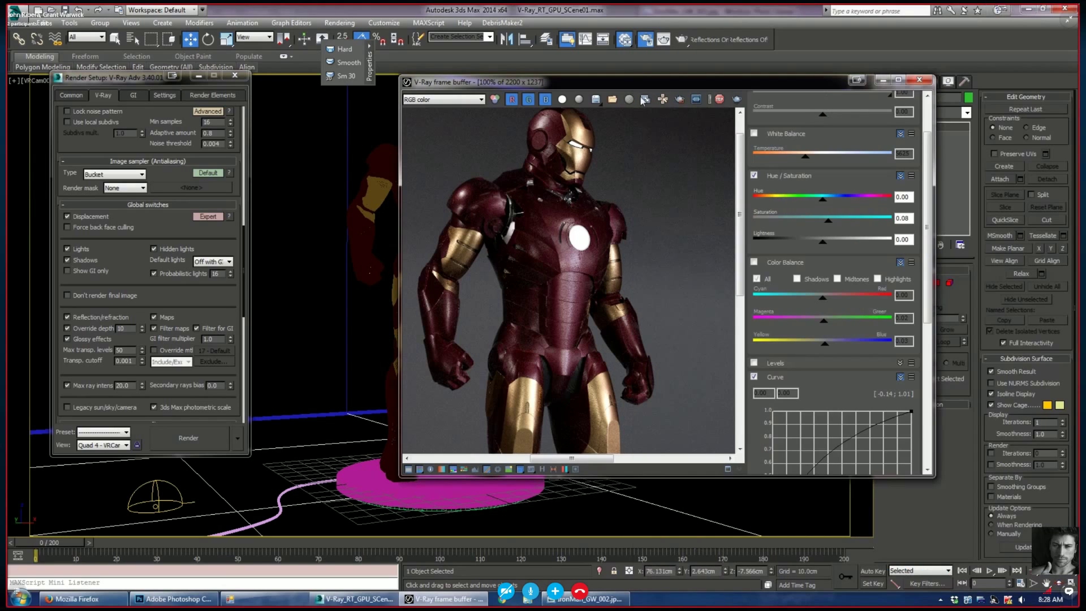
left_click_drag(651, 84, 565, 92)
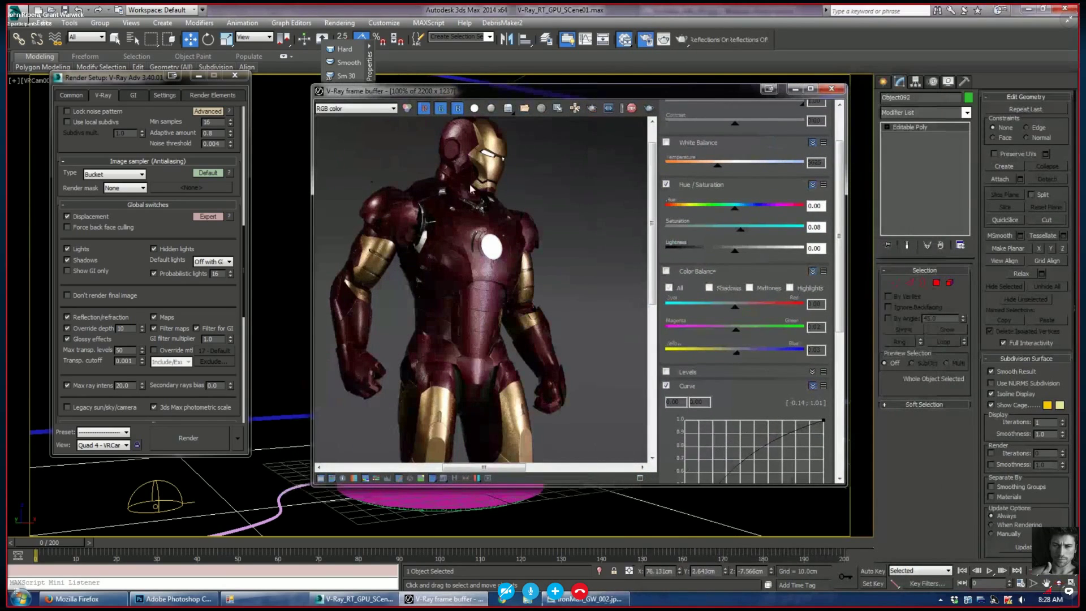
left_click(586, 599)
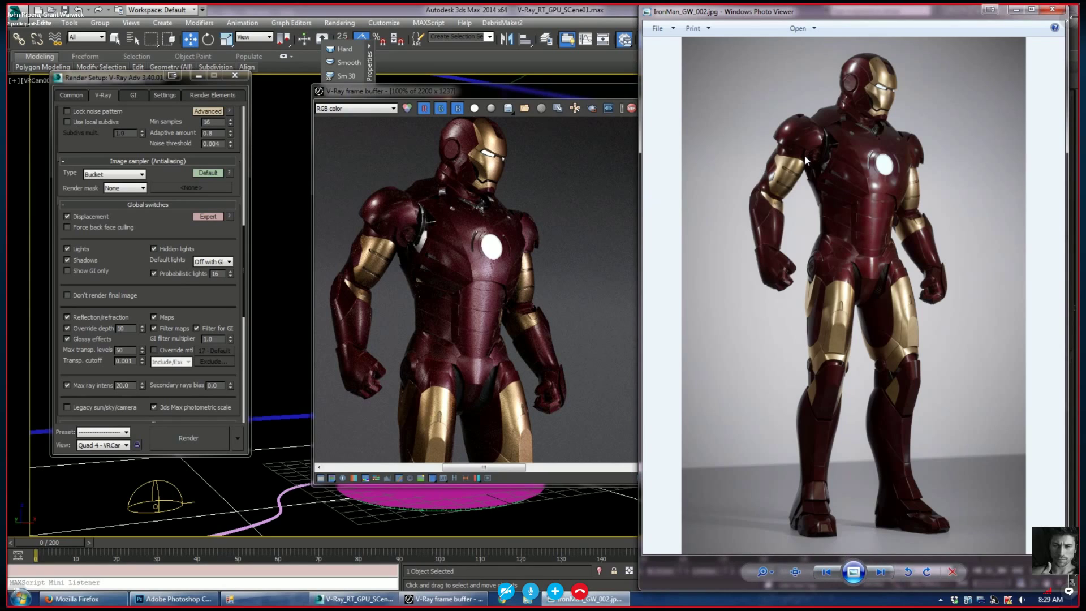
Zoom the reference photo in and out, then minimize the frame buffer to reveal the viewport.
scroll(804, 156, "up", 1)
scroll(805, 156, "up", 3)
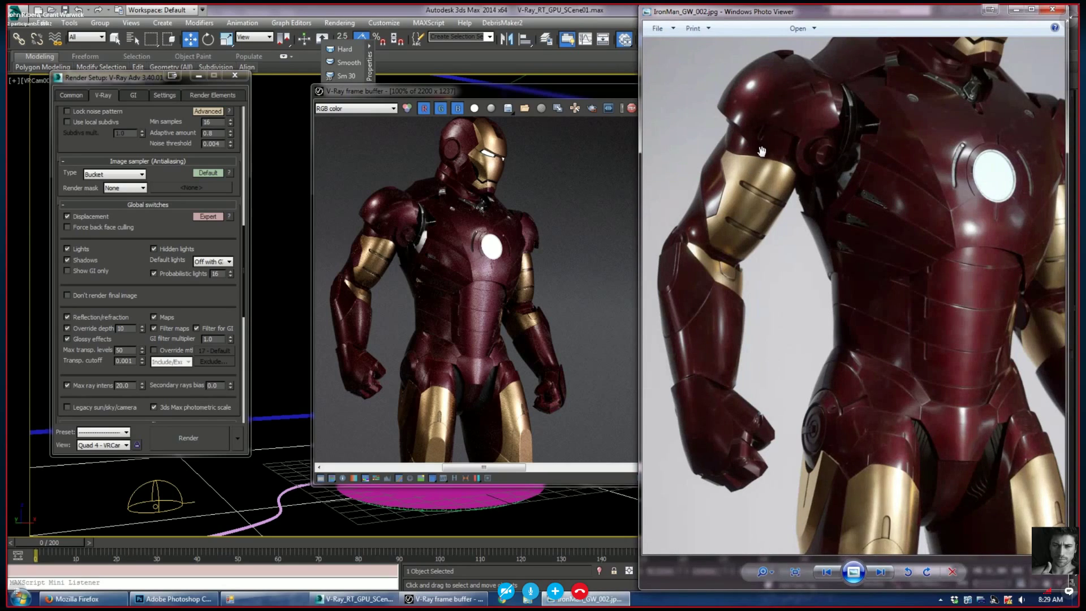
scroll(760, 167, "down", 4)
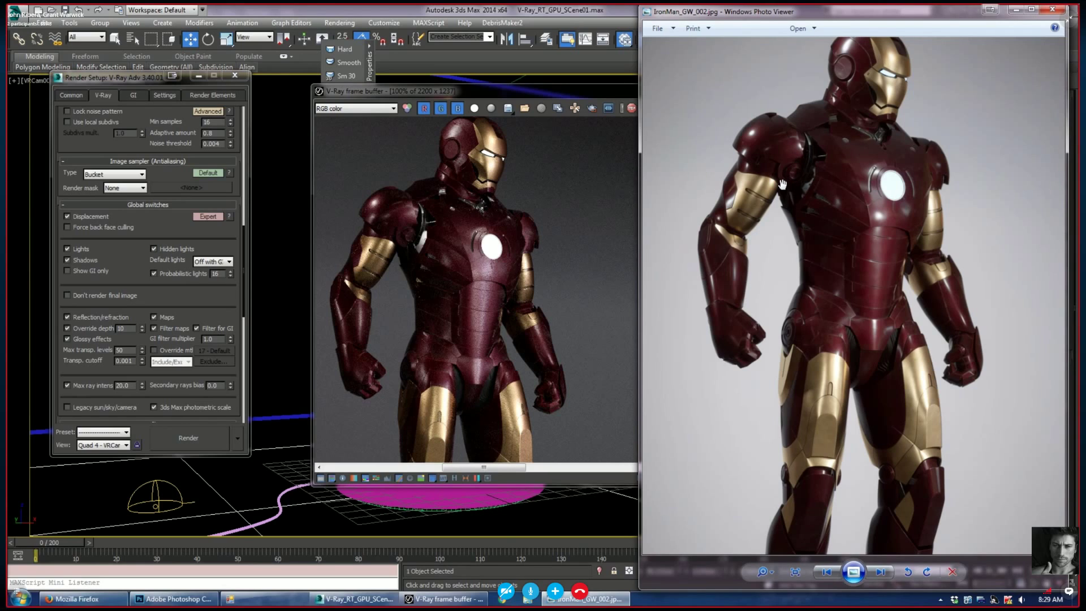
scroll(783, 184, "down", 2)
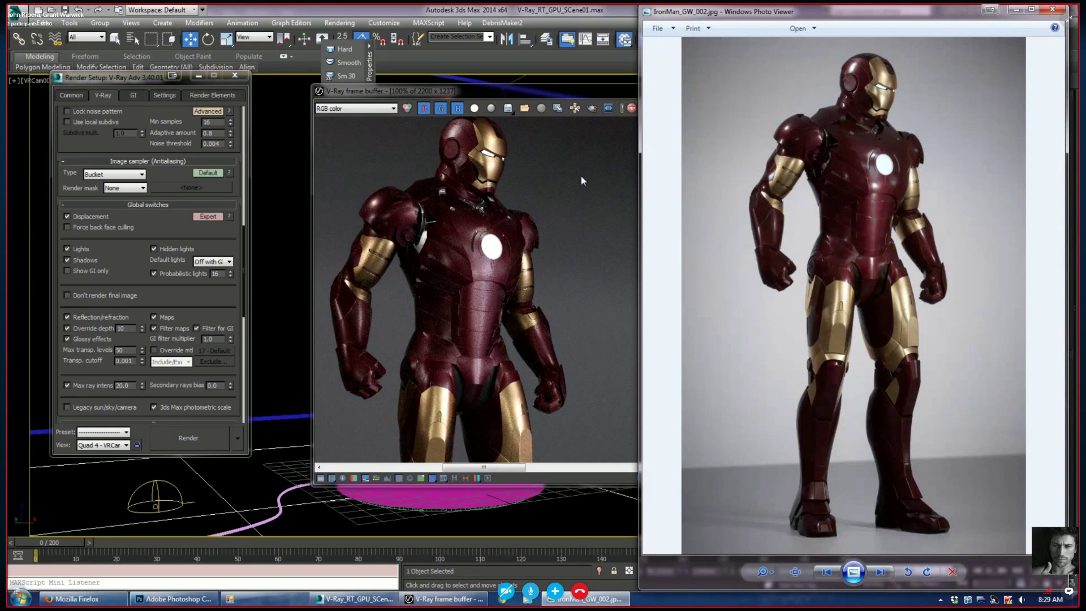
left_click(582, 176)
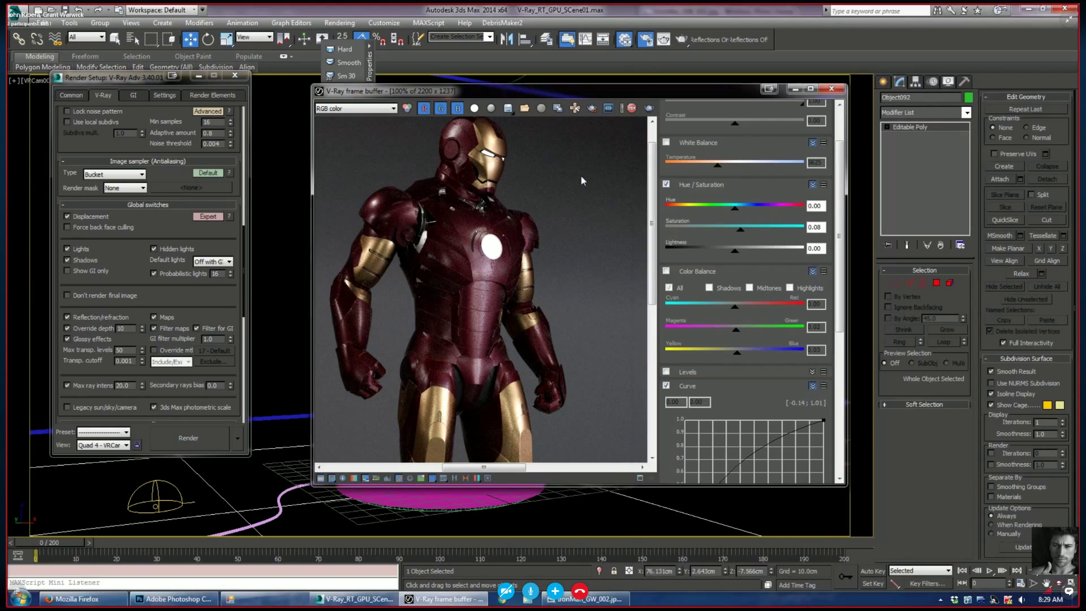
left_click(793, 91)
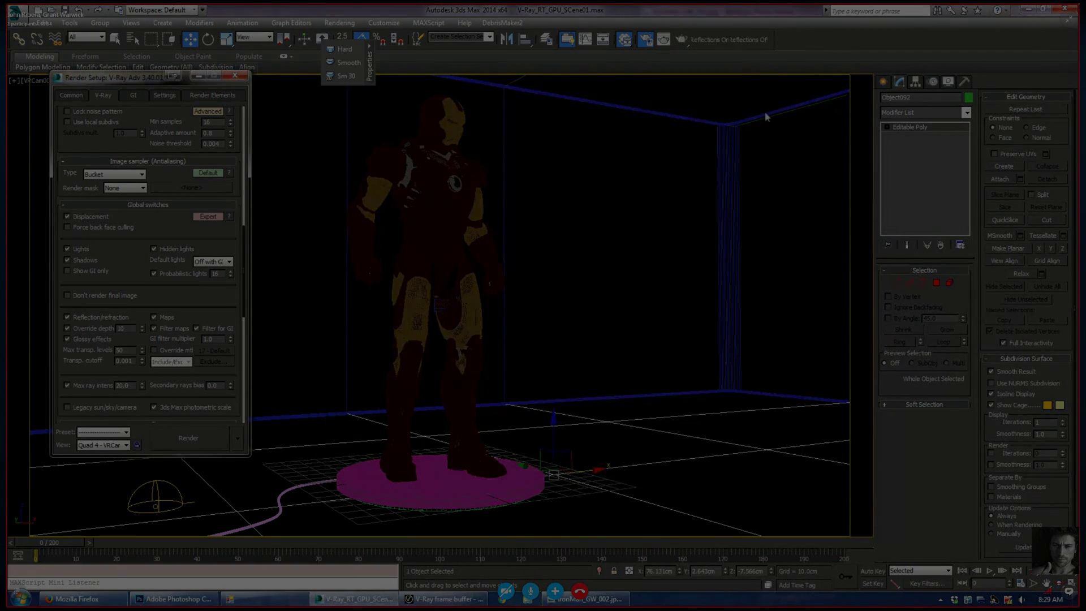